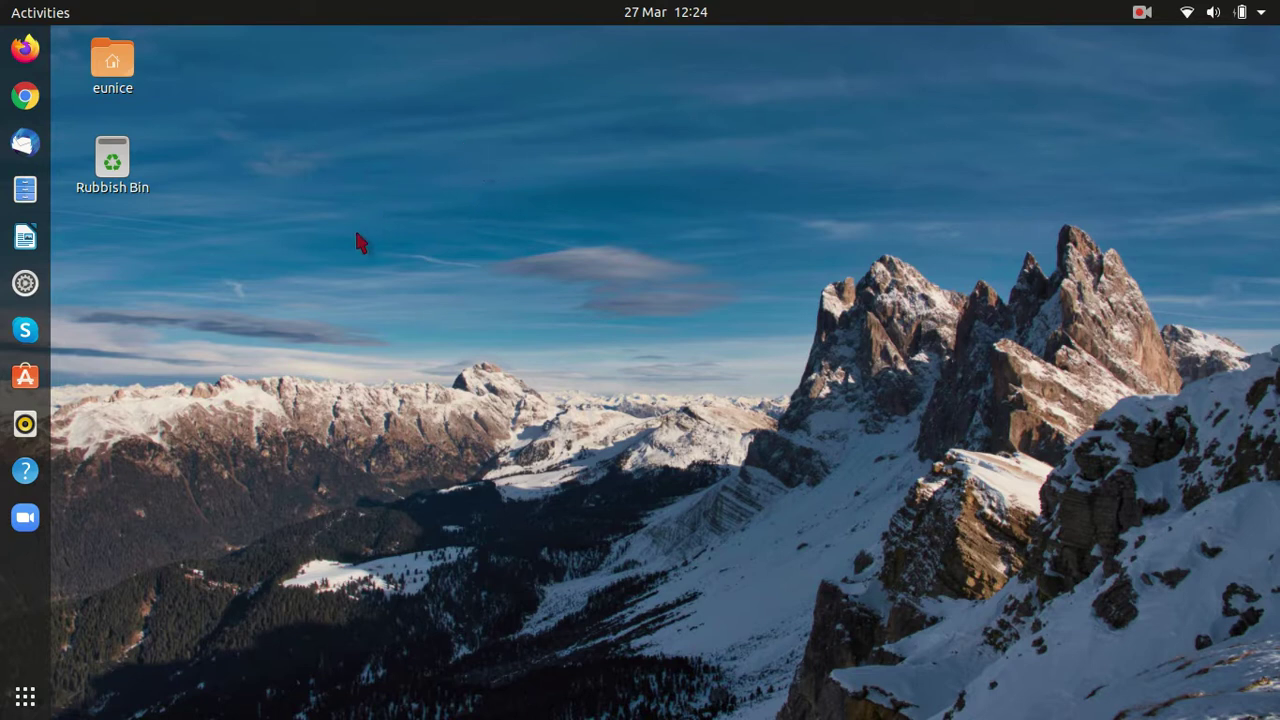
Open the Wi-Fi settings, bring up the password prompt for the Rm30 network, and cancel it without connecting
{"action": "left_click", "coordinate": [24, 288]}
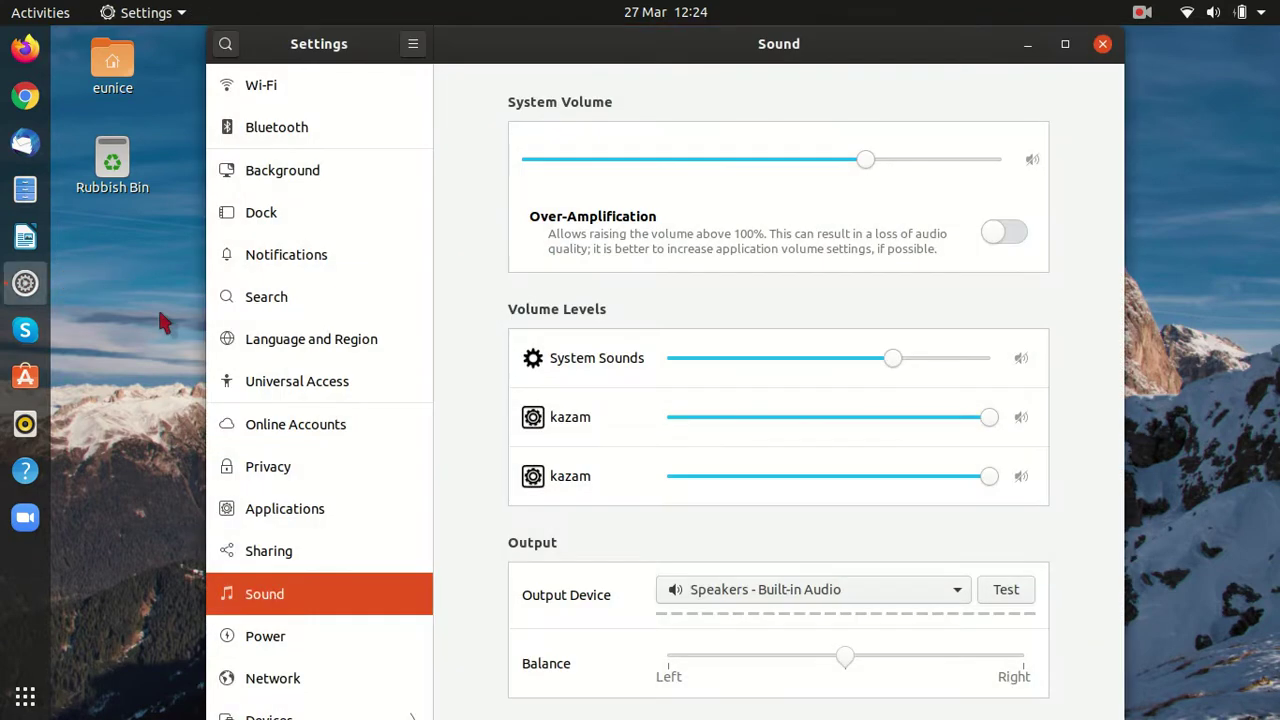
{"action": "left_click", "coordinate": [285, 91]}
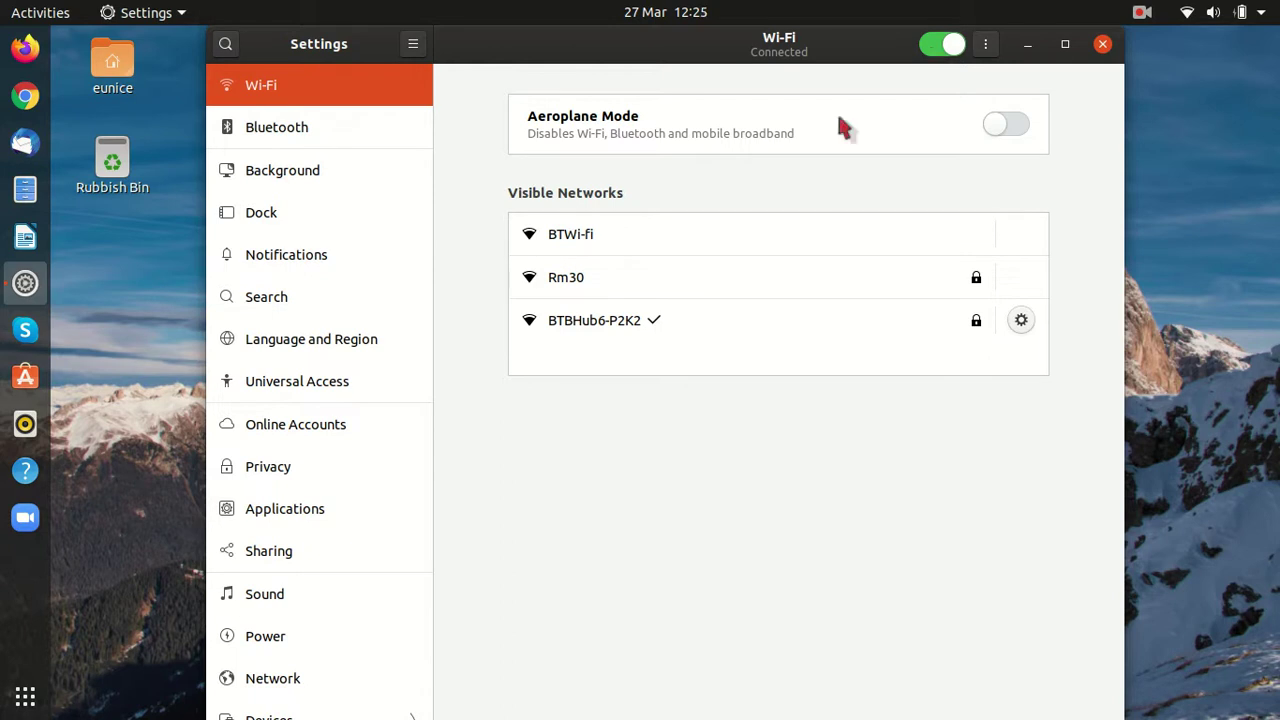
{"action": "left_click", "coordinate": [638, 270]}
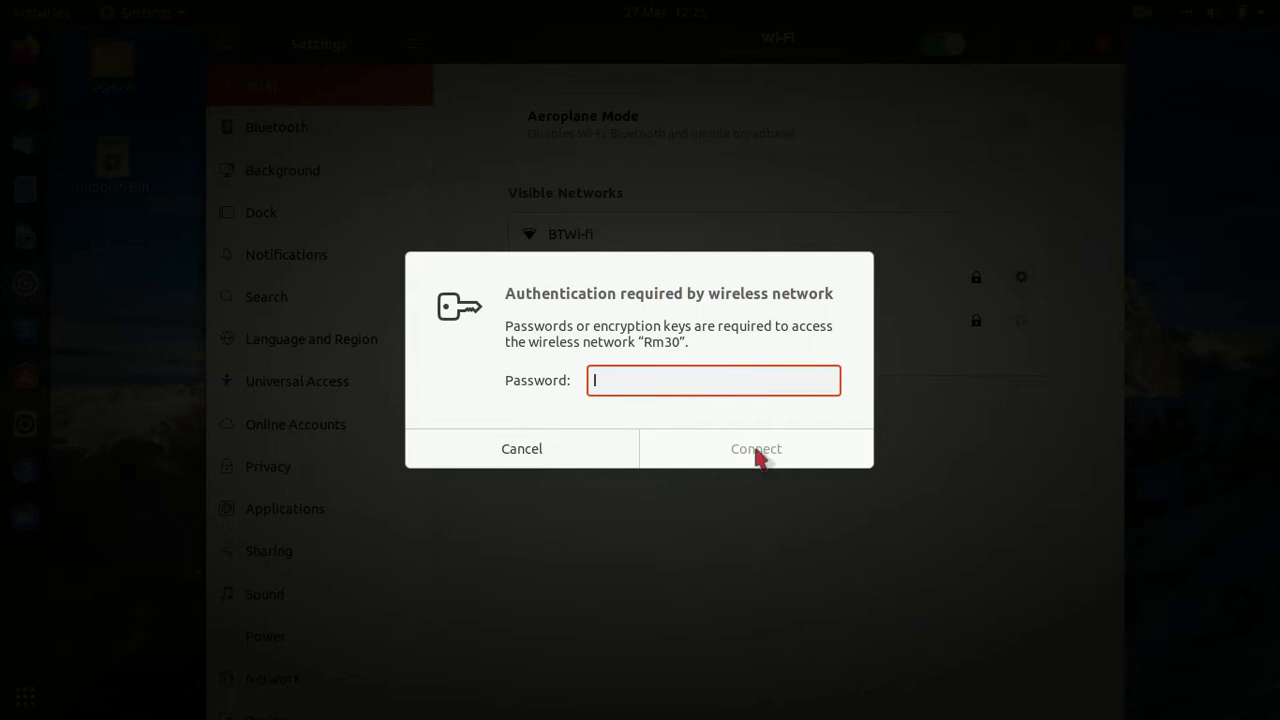
{"action": "left_click", "coordinate": [566, 451]}
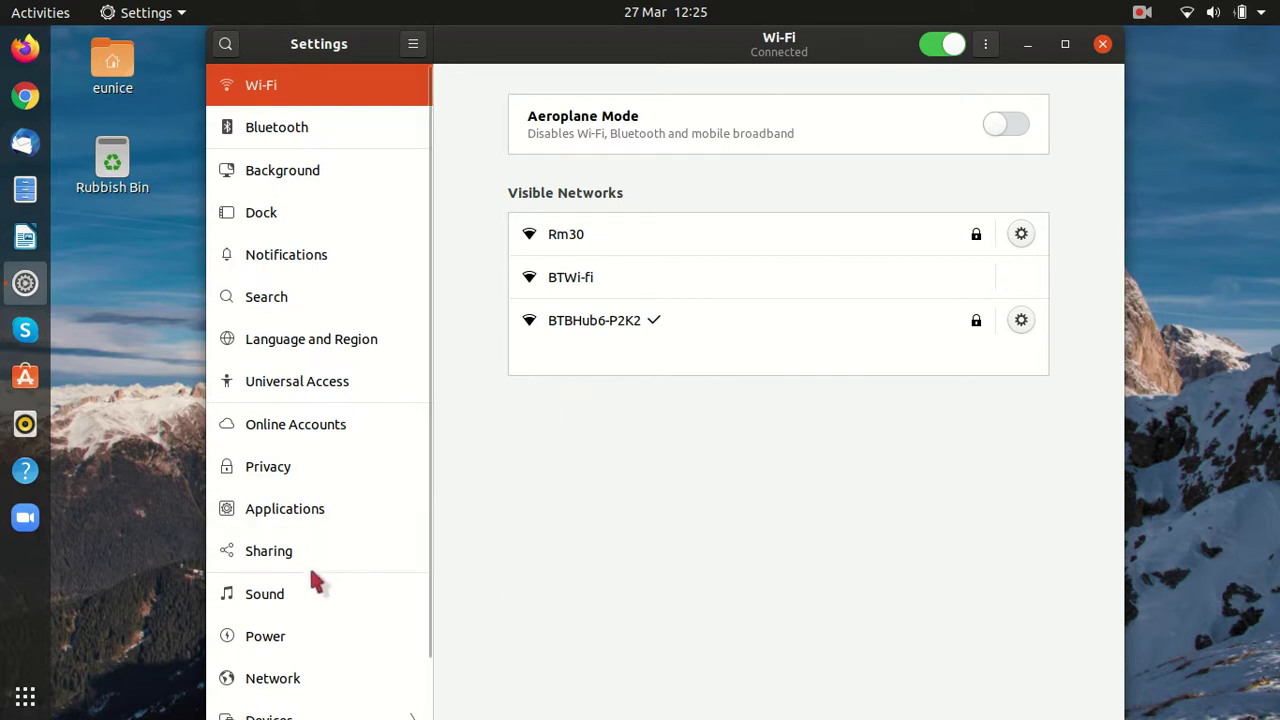
Start adding the ET-3700 printer in the device settings, cancel without adding it, and return to the main settings
{"action": "scroll", "coordinate": [311, 574], "scroll_direction": "down", "scroll_amount": 2}
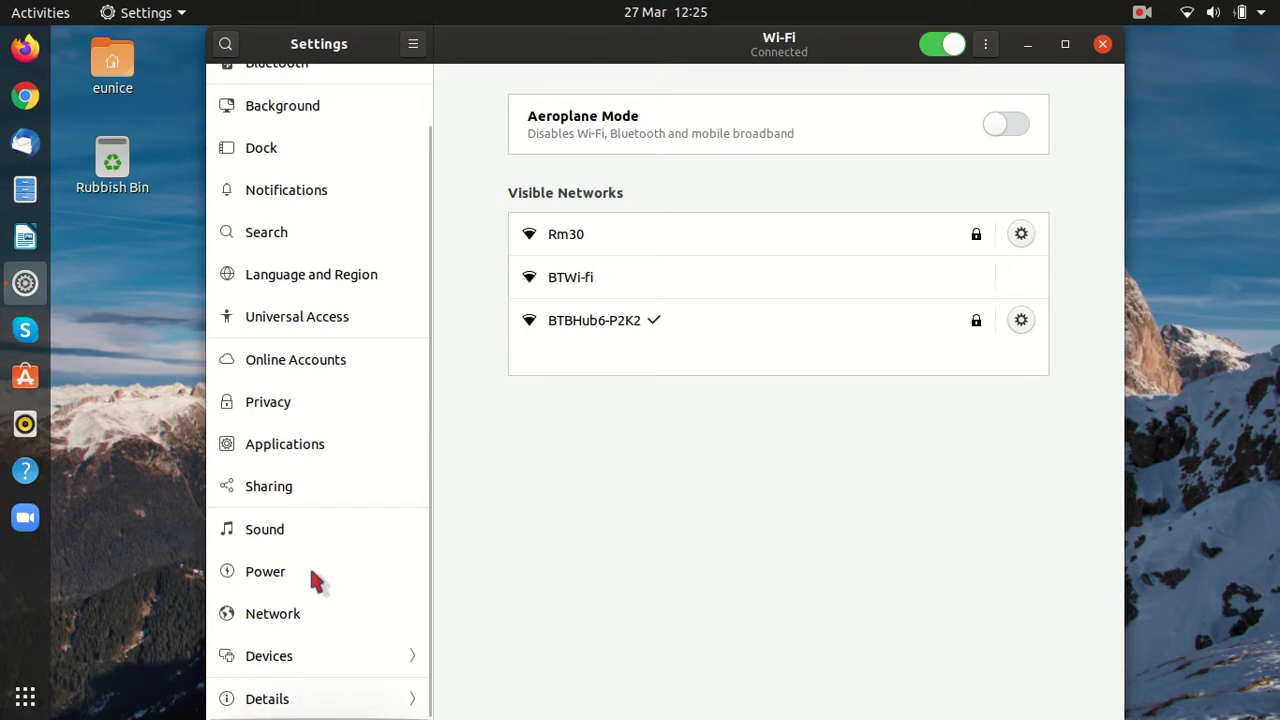
{"action": "left_click", "coordinate": [338, 651]}
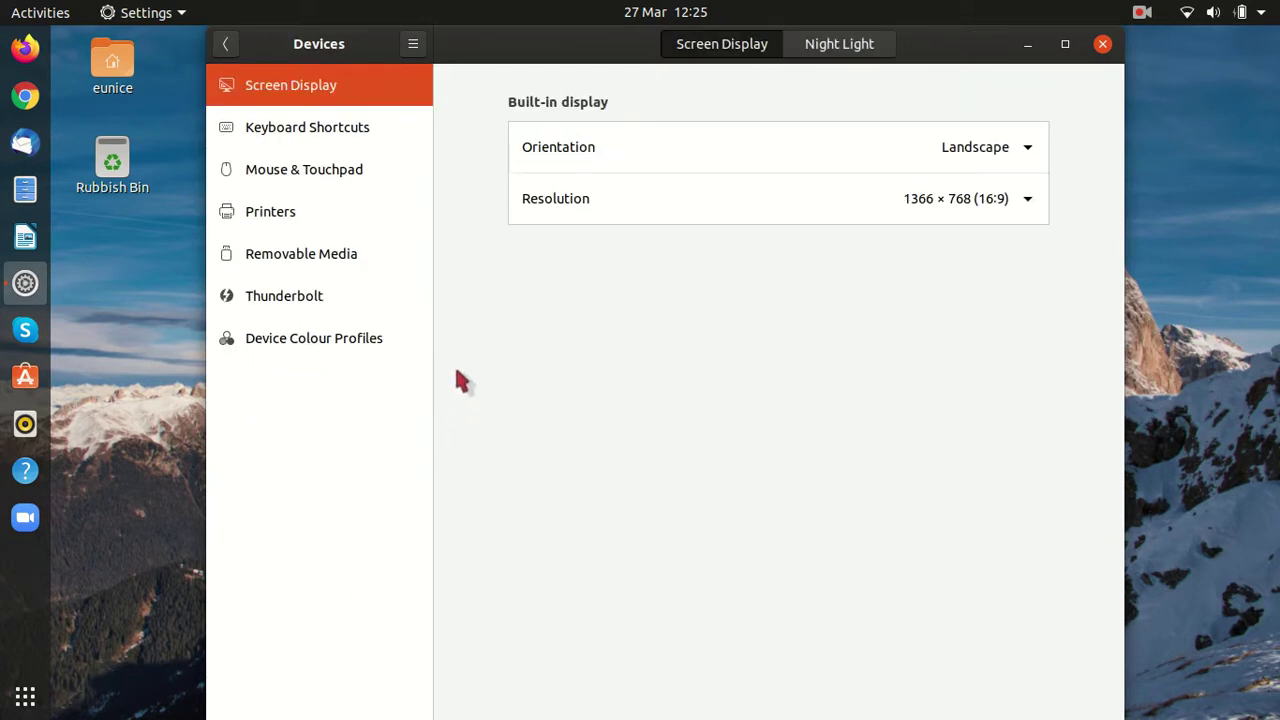
{"action": "left_click", "coordinate": [291, 217]}
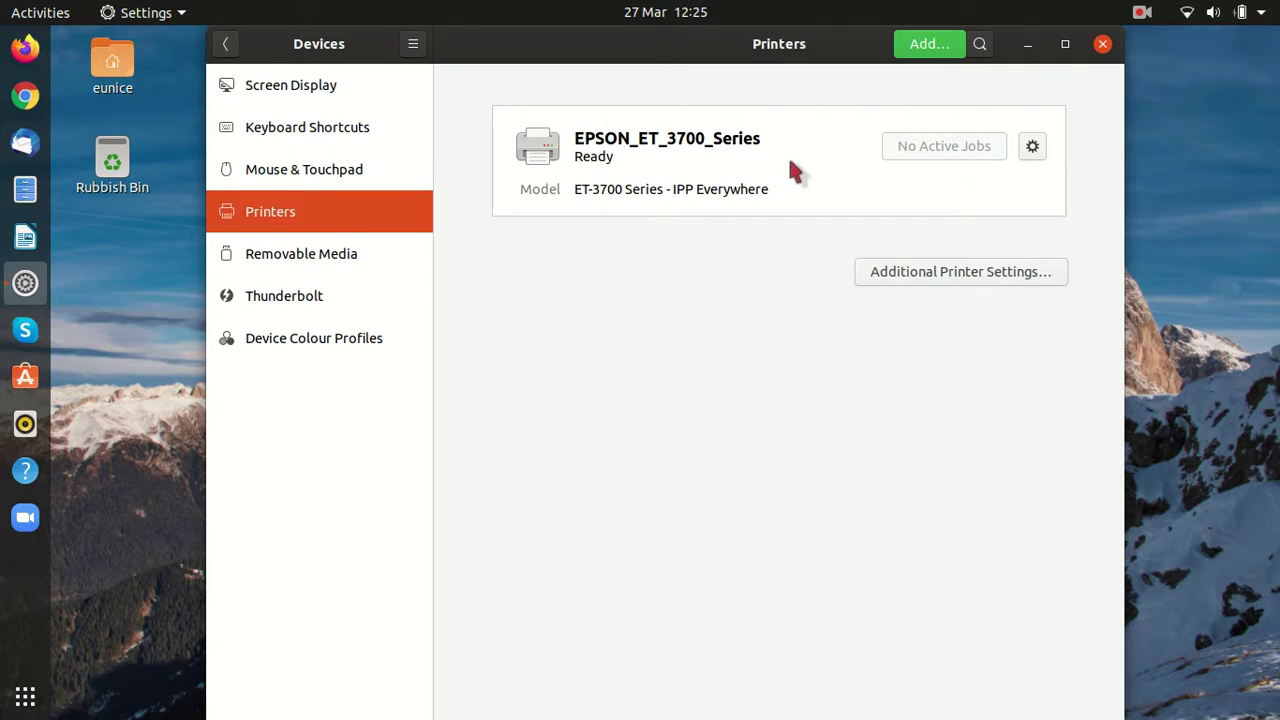
{"action": "left_click", "coordinate": [914, 48]}
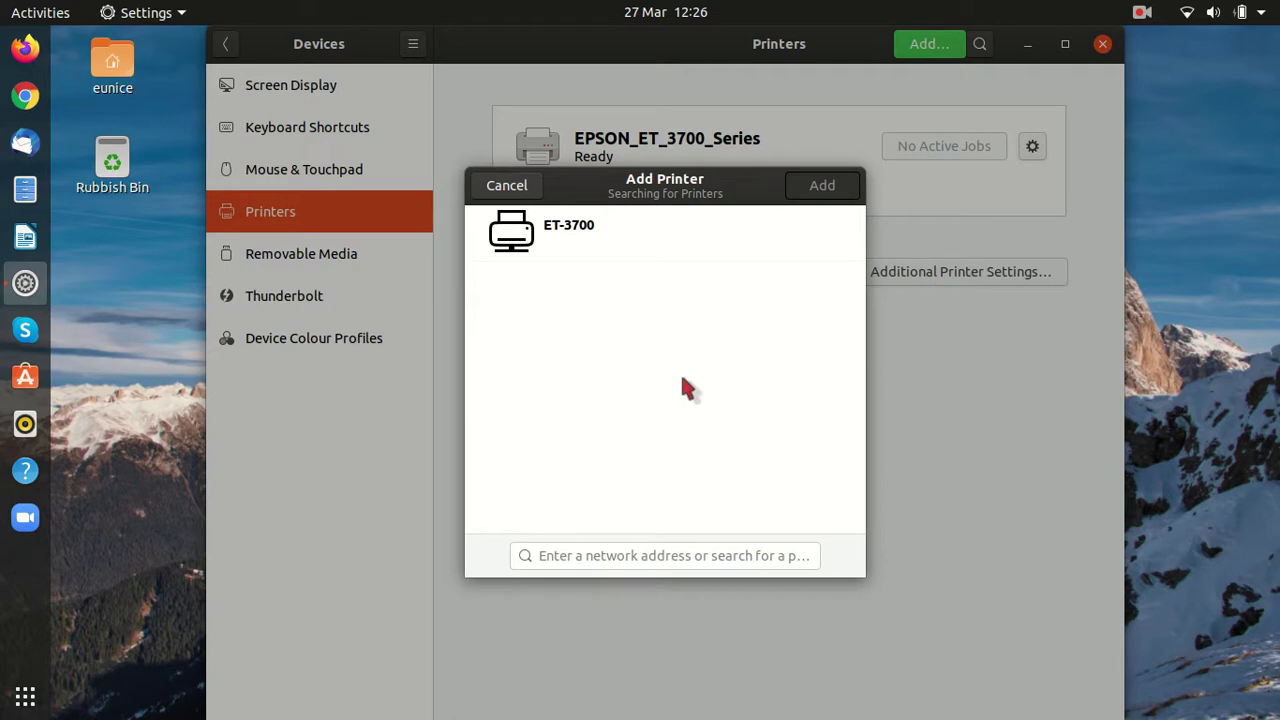
{"action": "left_click", "coordinate": [568, 240]}
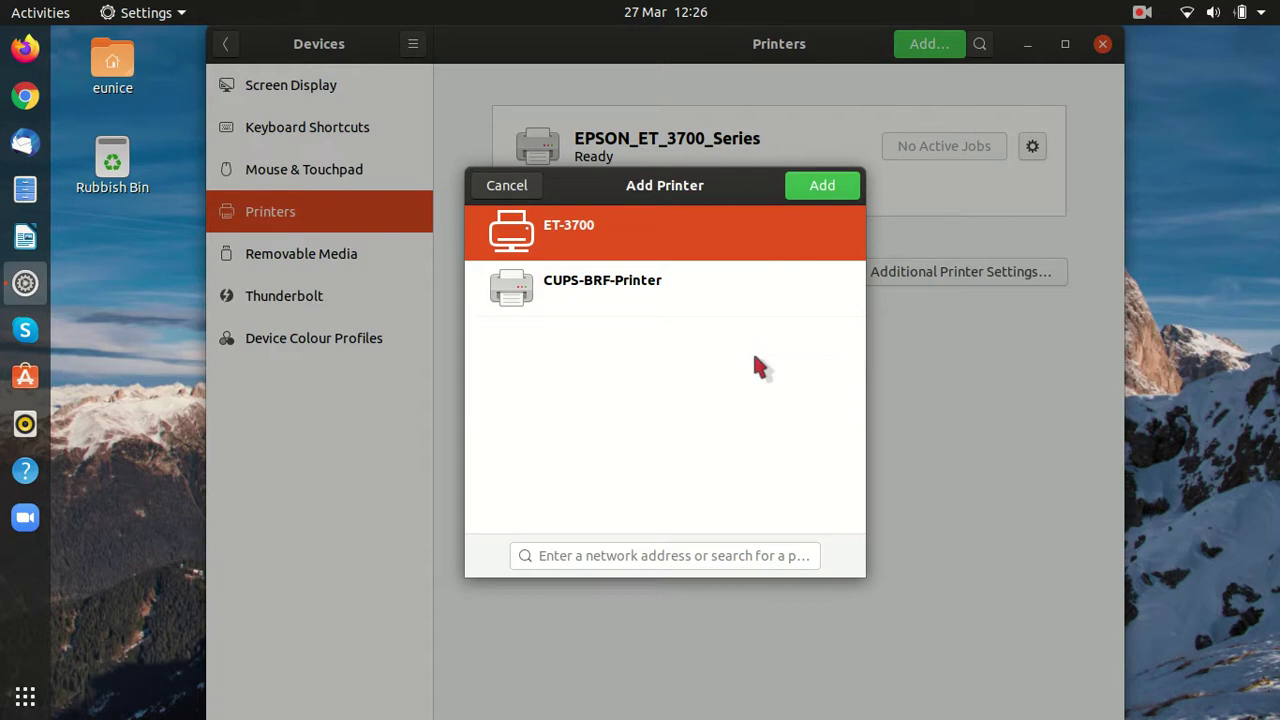
{"action": "left_click", "coordinate": [528, 188]}
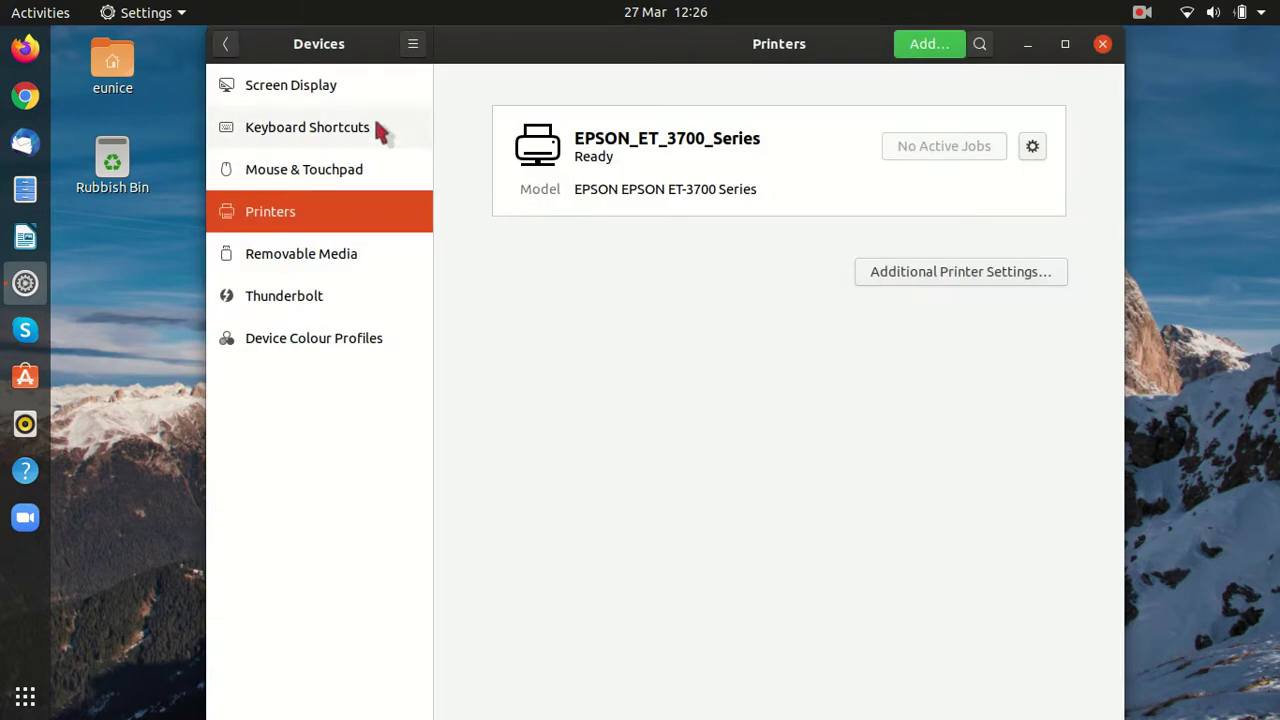
{"action": "left_click", "coordinate": [226, 44]}
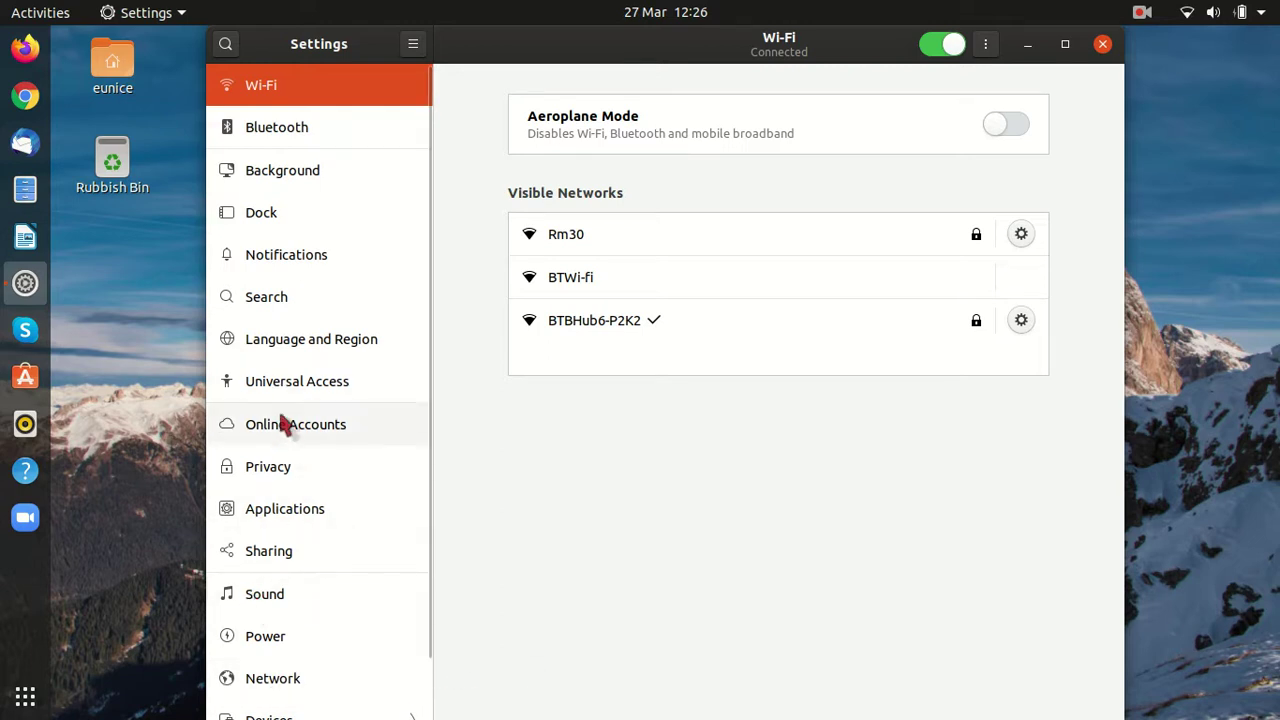
Set the dark purple line-art animal wallpaper as both background and lock screen, and minimise the settings to view the desktop
{"action": "left_click", "coordinate": [273, 175]}
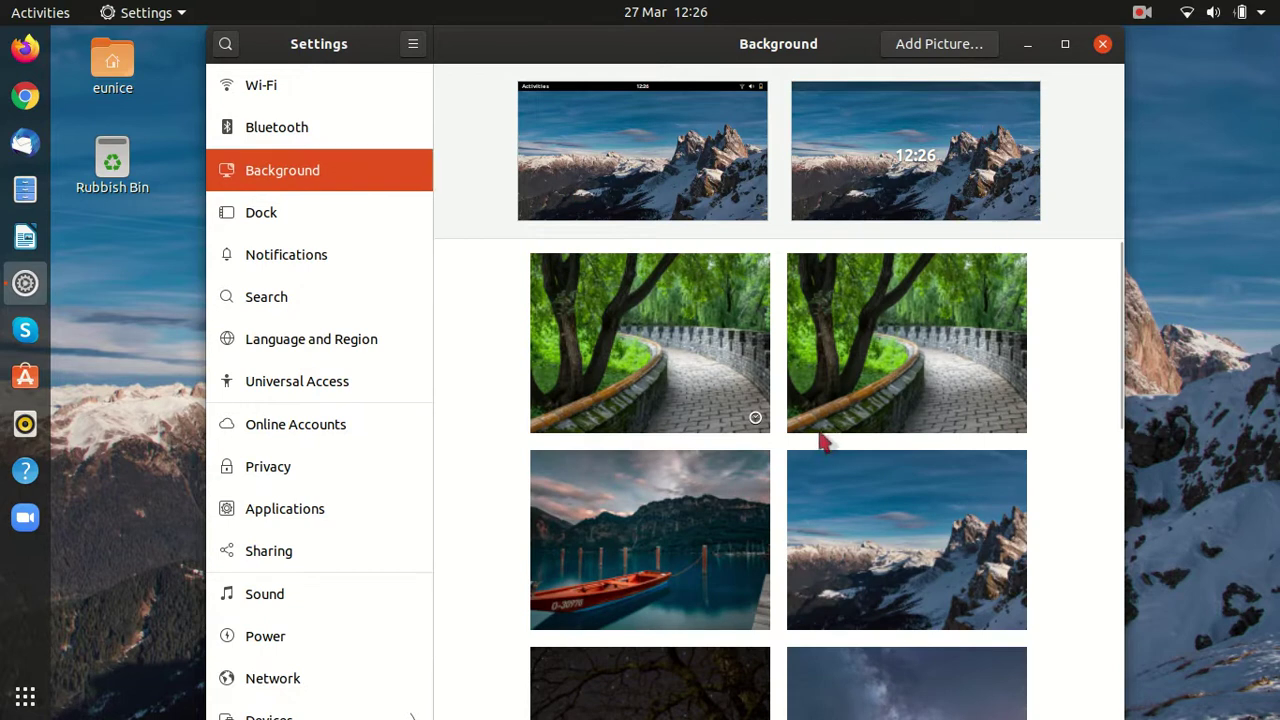
{"action": "scroll", "coordinate": [824, 440], "scroll_direction": "down", "scroll_amount": 3}
{"action": "scroll", "coordinate": [820, 442], "scroll_direction": "down", "scroll_amount": 4}
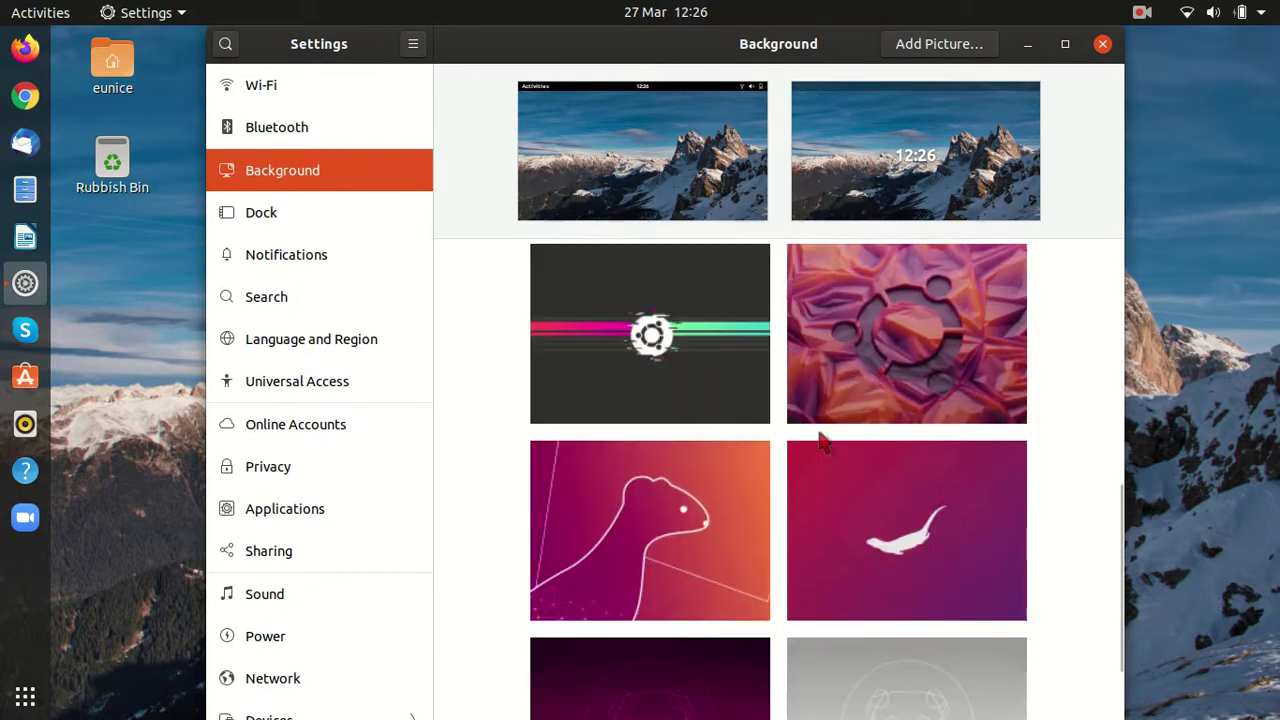
{"action": "scroll", "coordinate": [820, 442], "scroll_direction": "up", "scroll_amount": 2}
{"action": "scroll", "coordinate": [820, 442], "scroll_direction": "down", "scroll_amount": 2}
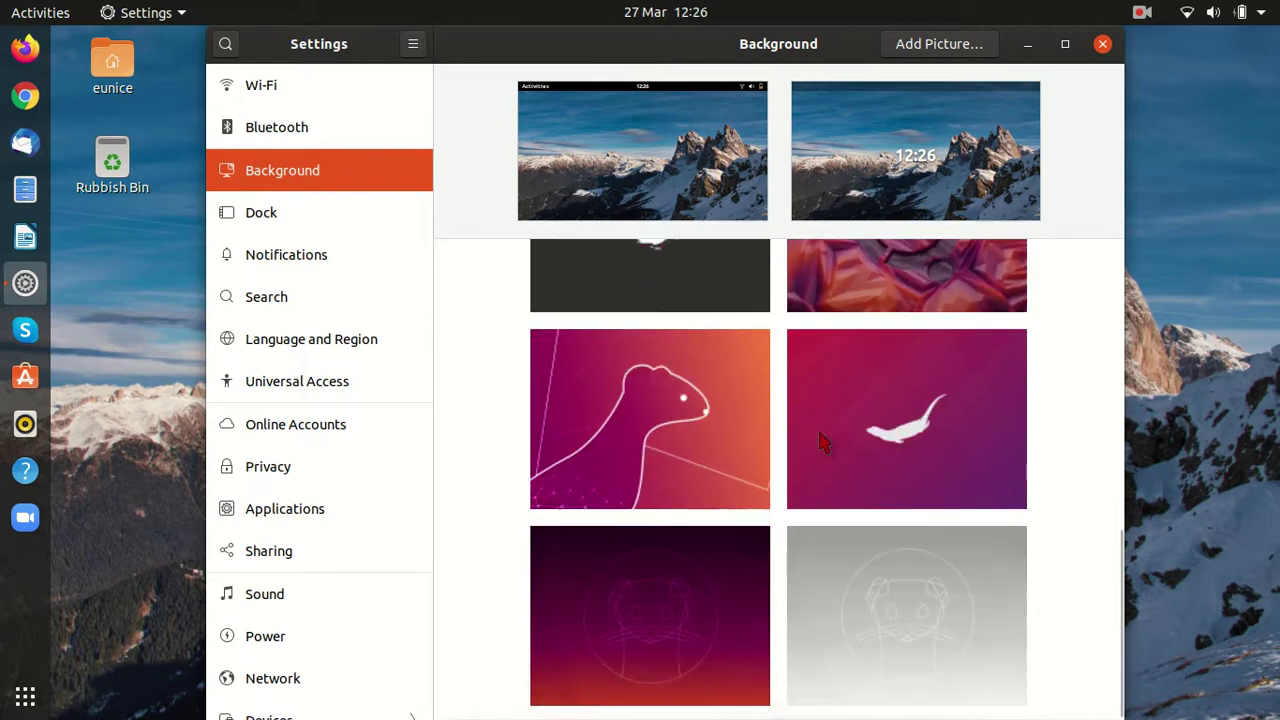
{"action": "left_click", "coordinate": [665, 592]}
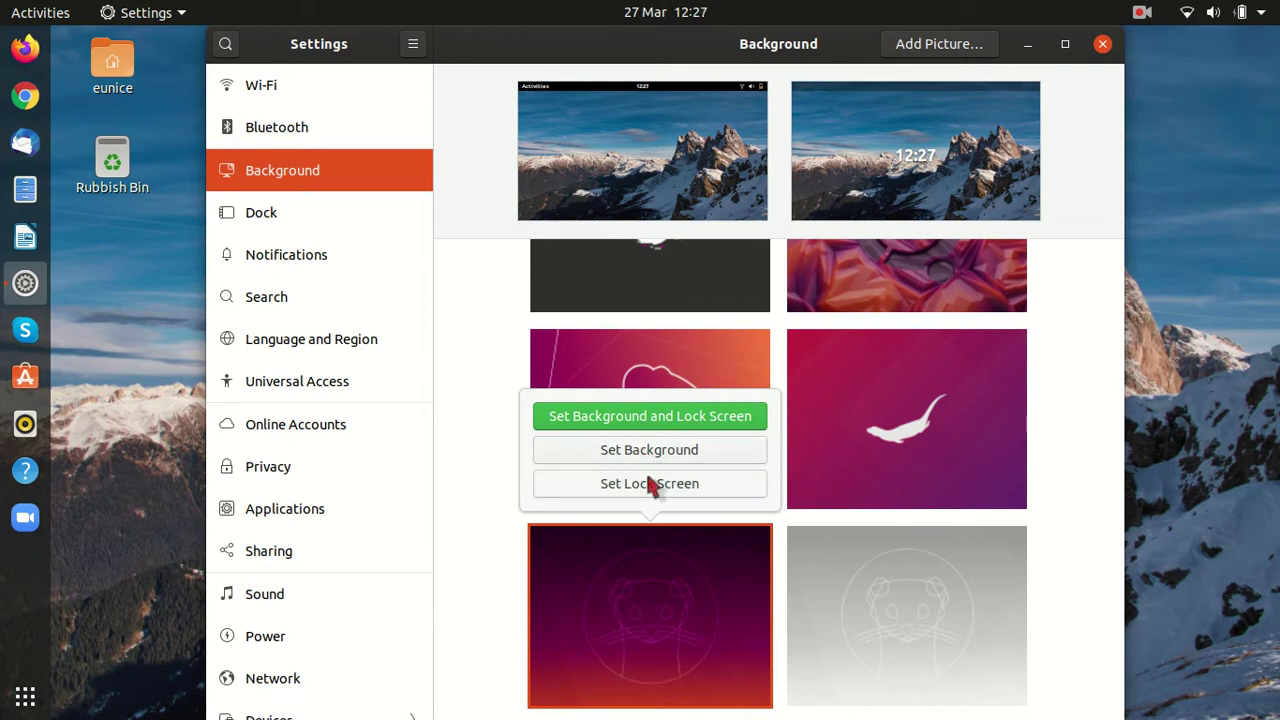
{"action": "left_click", "coordinate": [636, 418]}
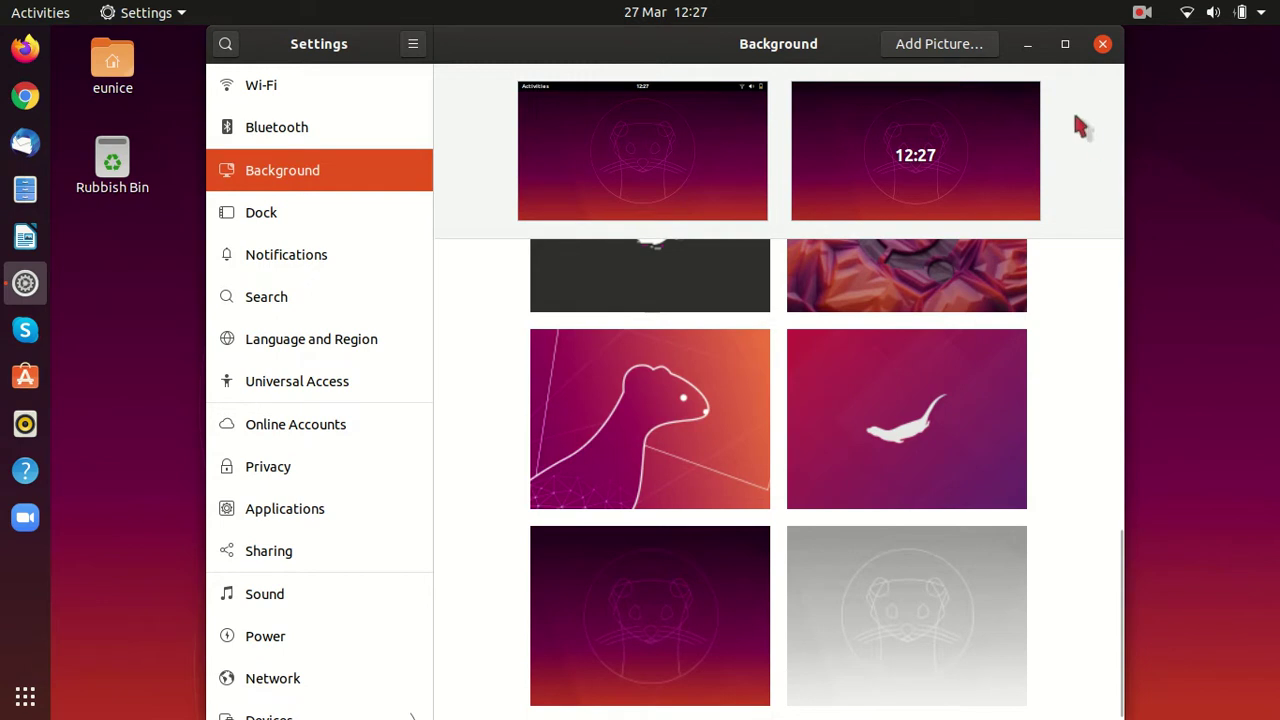
{"action": "left_click", "coordinate": [1027, 43]}
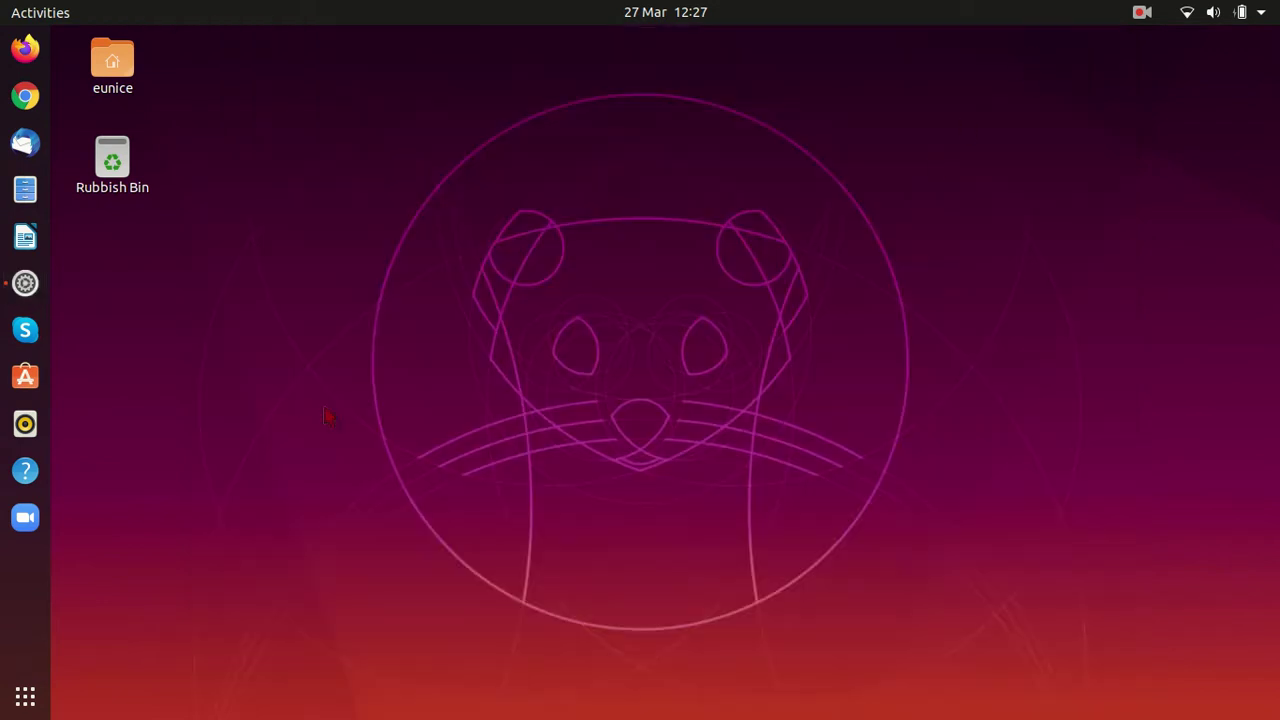
Reopen the background settings, set the snowy mountain picture as both background and lock screen, and close the settings
{"action": "left_click", "coordinate": [31, 289]}
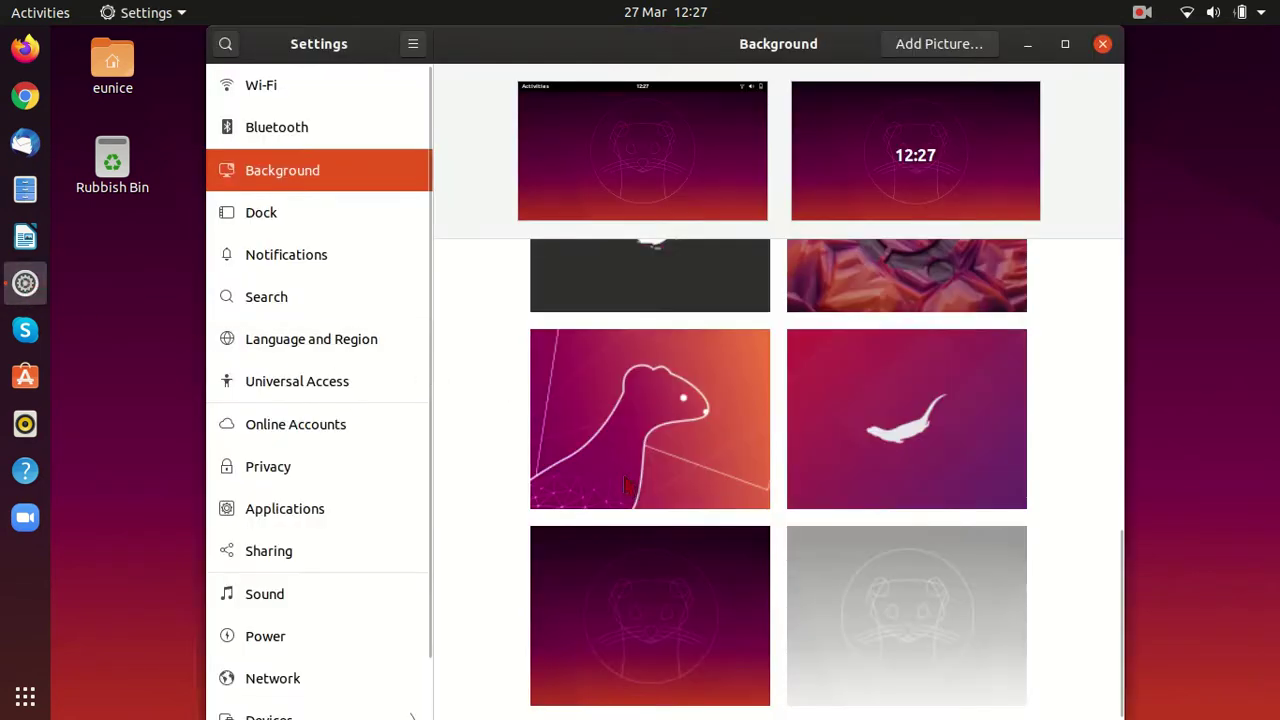
{"action": "scroll", "coordinate": [709, 429], "scroll_direction": "up", "scroll_amount": 3}
{"action": "scroll", "coordinate": [709, 429], "scroll_direction": "up", "scroll_amount": 8}
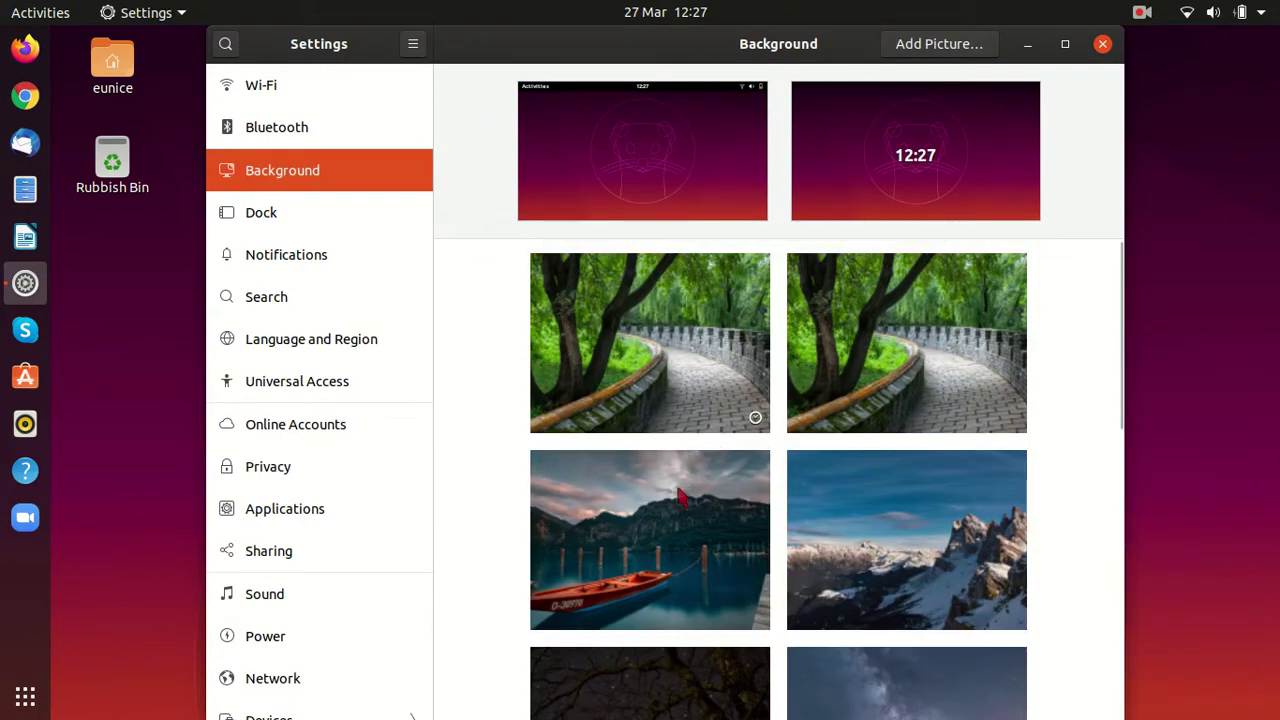
{"action": "left_click", "coordinate": [873, 540]}
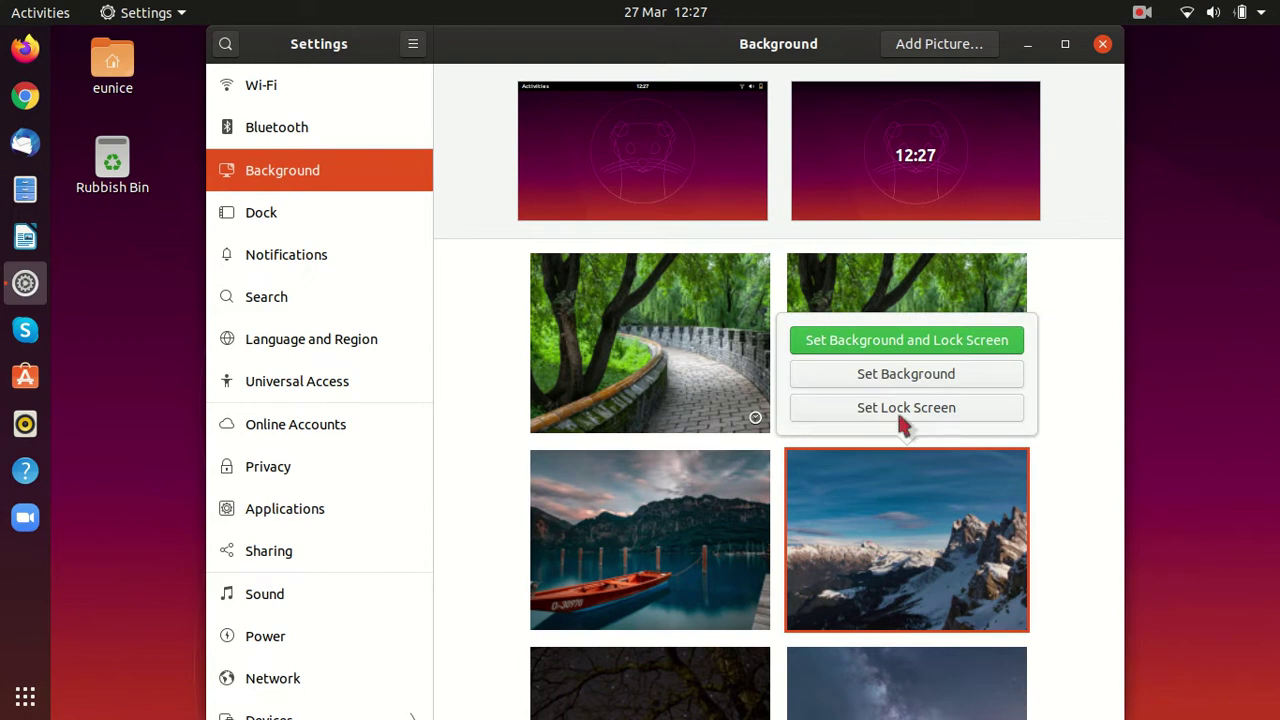
{"action": "left_click", "coordinate": [905, 342]}
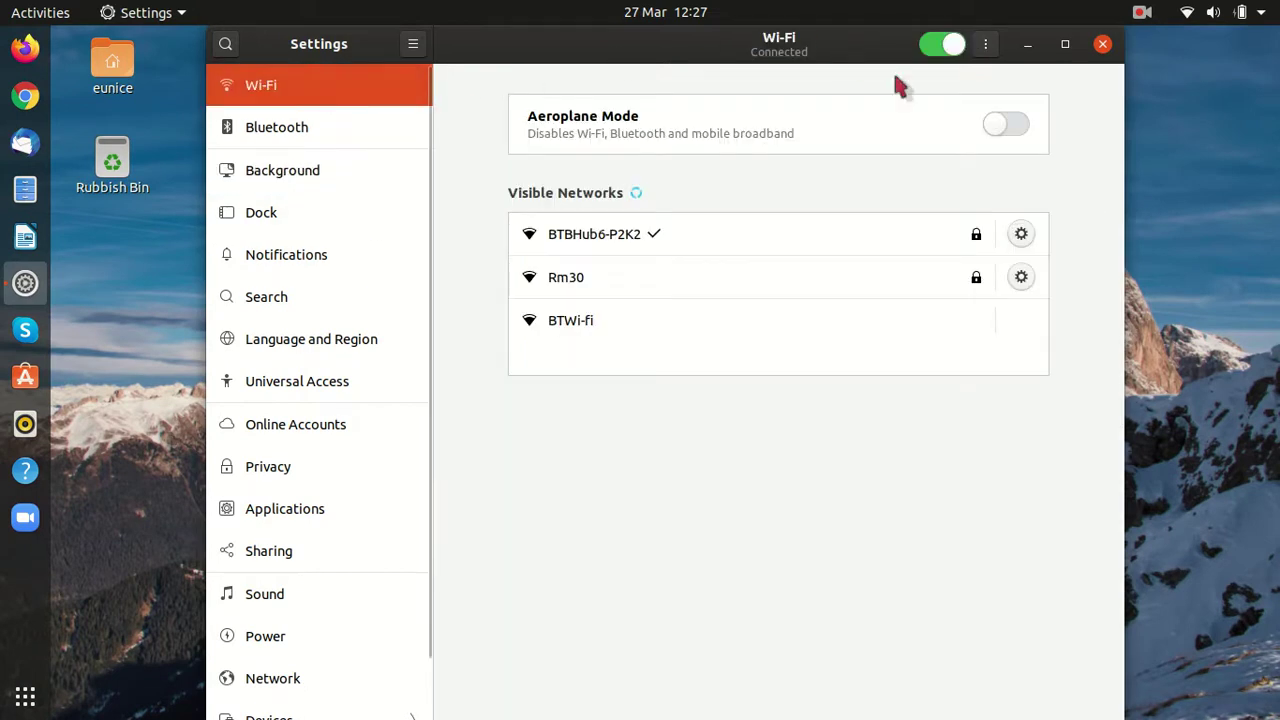
{"action": "left_click", "coordinate": [1102, 44]}
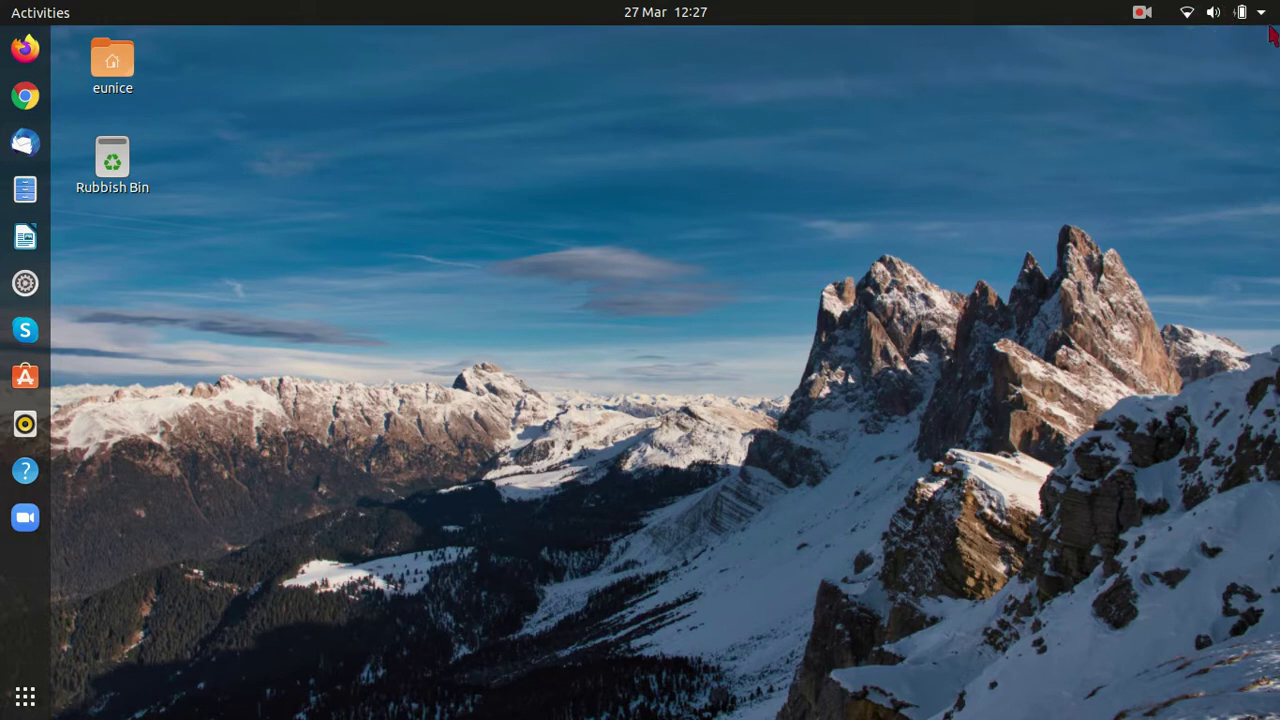
Lock the screen and unlock it again with the account password
{"action": "left_click", "coordinate": [1220, 12]}
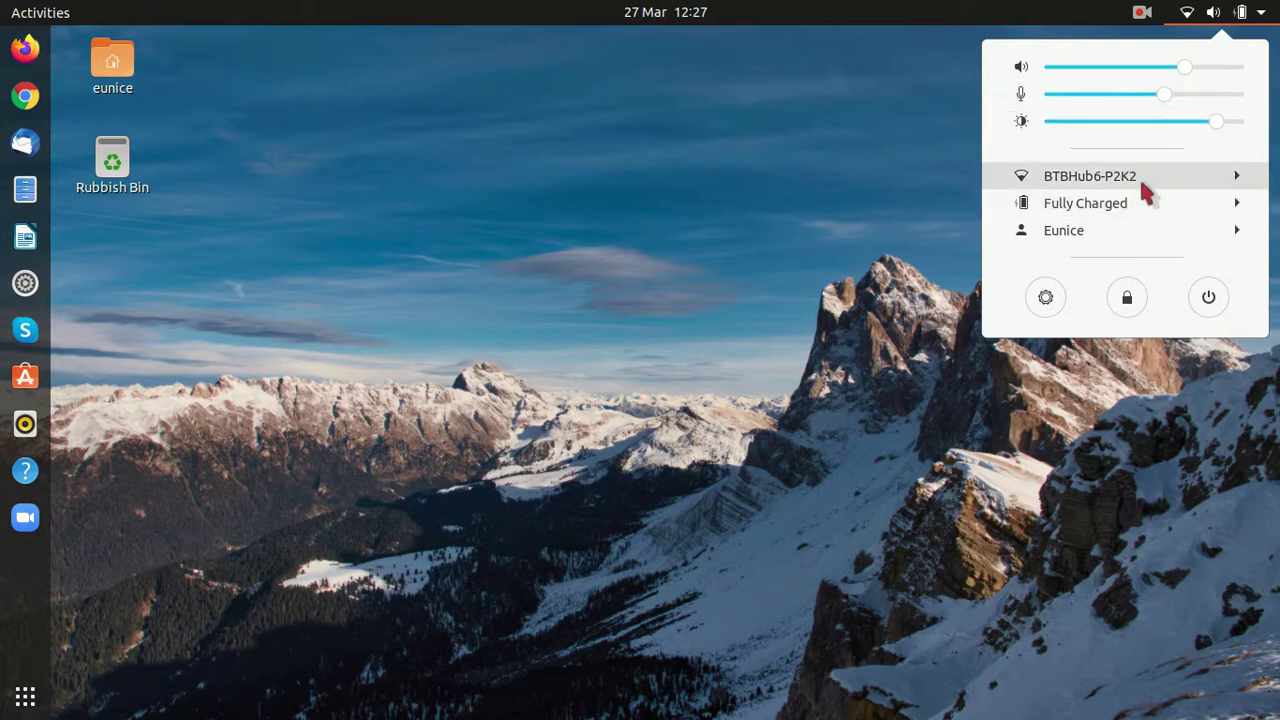
{"action": "left_click", "coordinate": [1129, 298]}
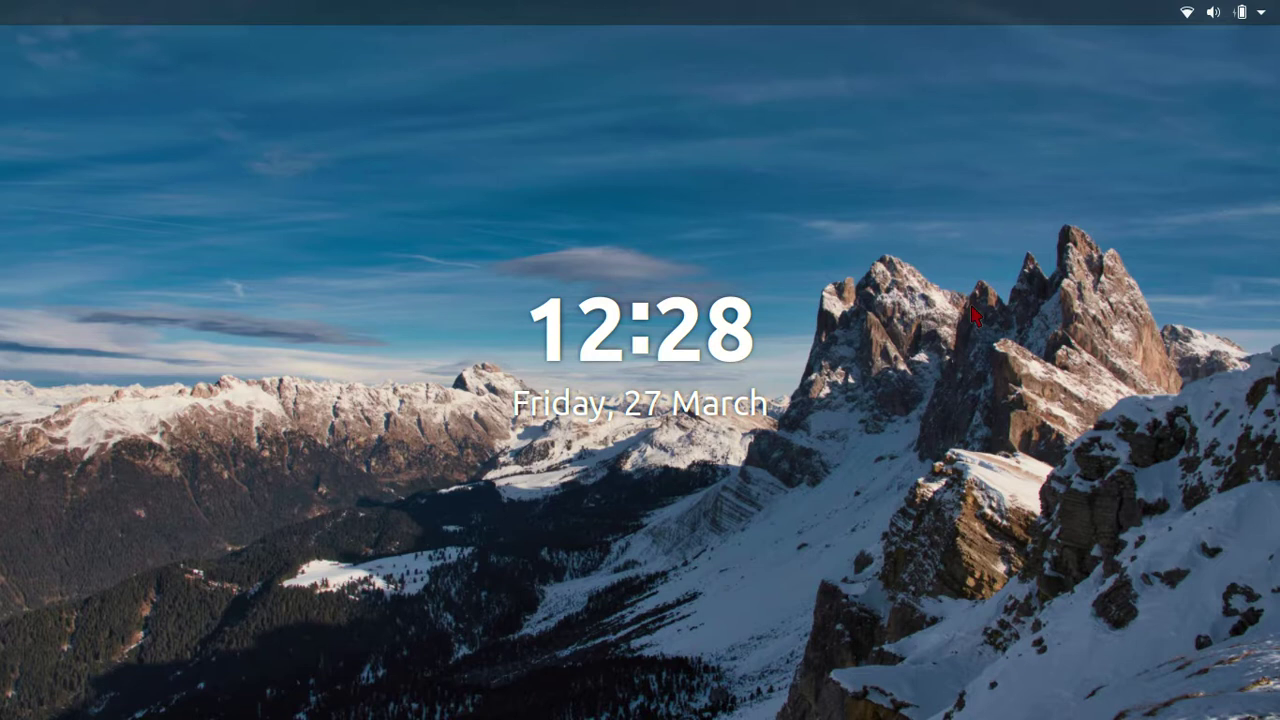
{"action": "left_click", "coordinate": [975, 315]}
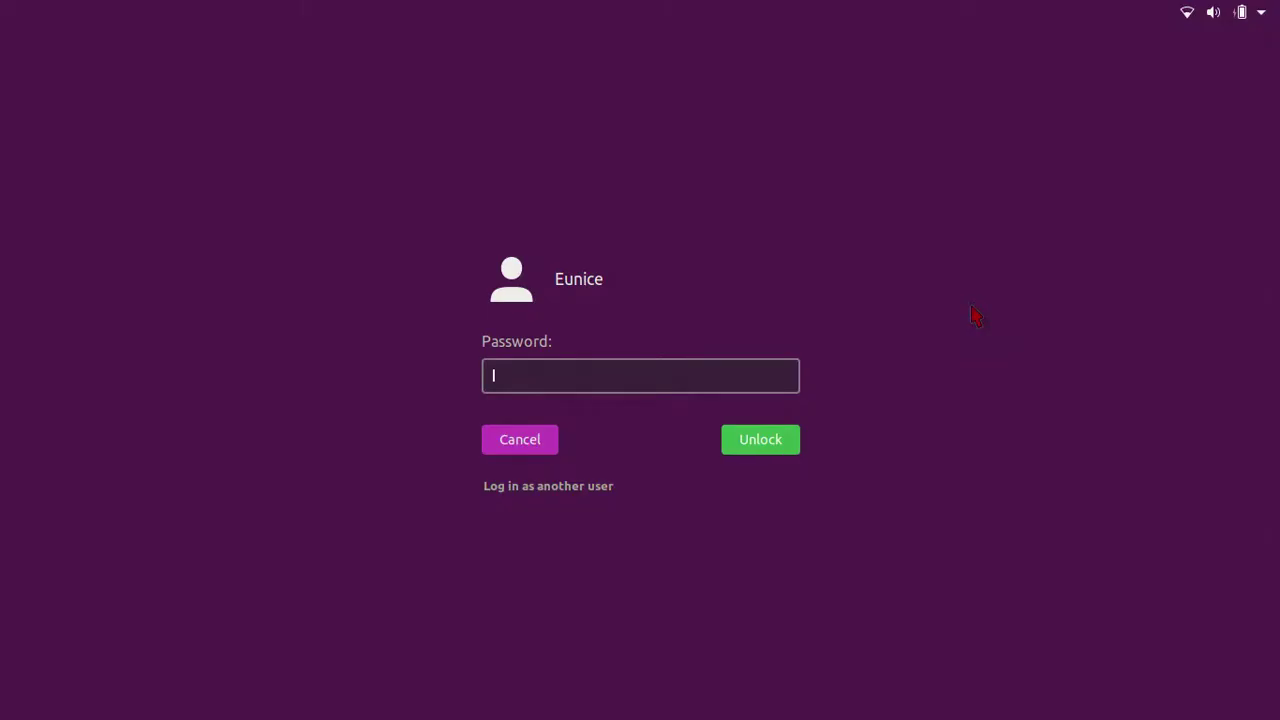
{"action": "type", "text": "●●●●●●"}
{"action": "key", "text": "Return"}
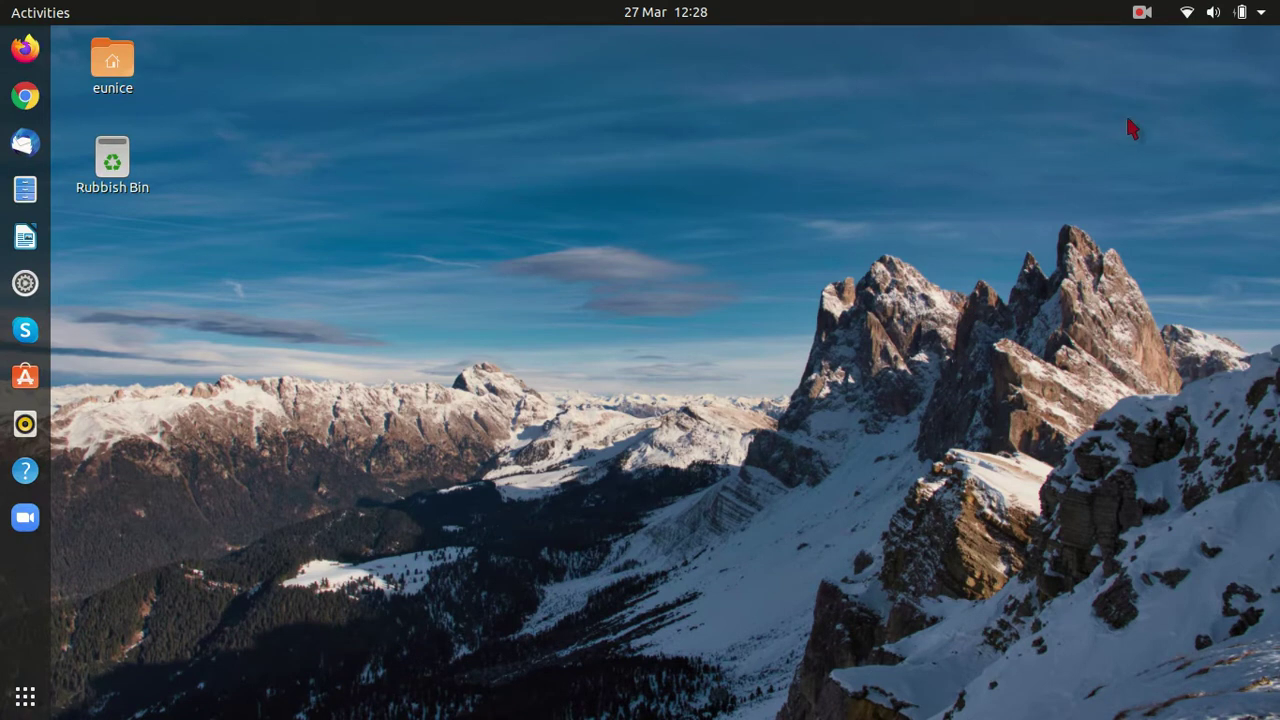
Bring up the Power Off dialog twice to view its shutdown and restart options, cancelling it each time
{"action": "left_click", "coordinate": [1238, 12]}
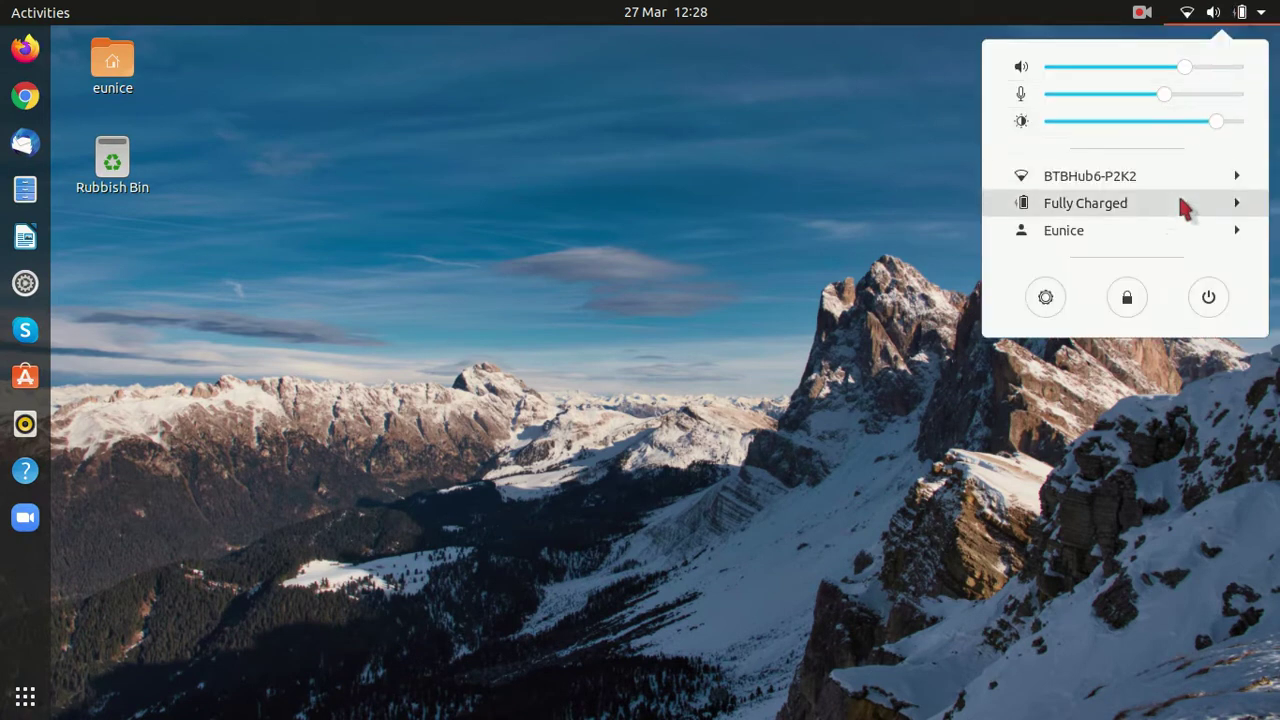
{"action": "left_click", "coordinate": [1208, 300]}
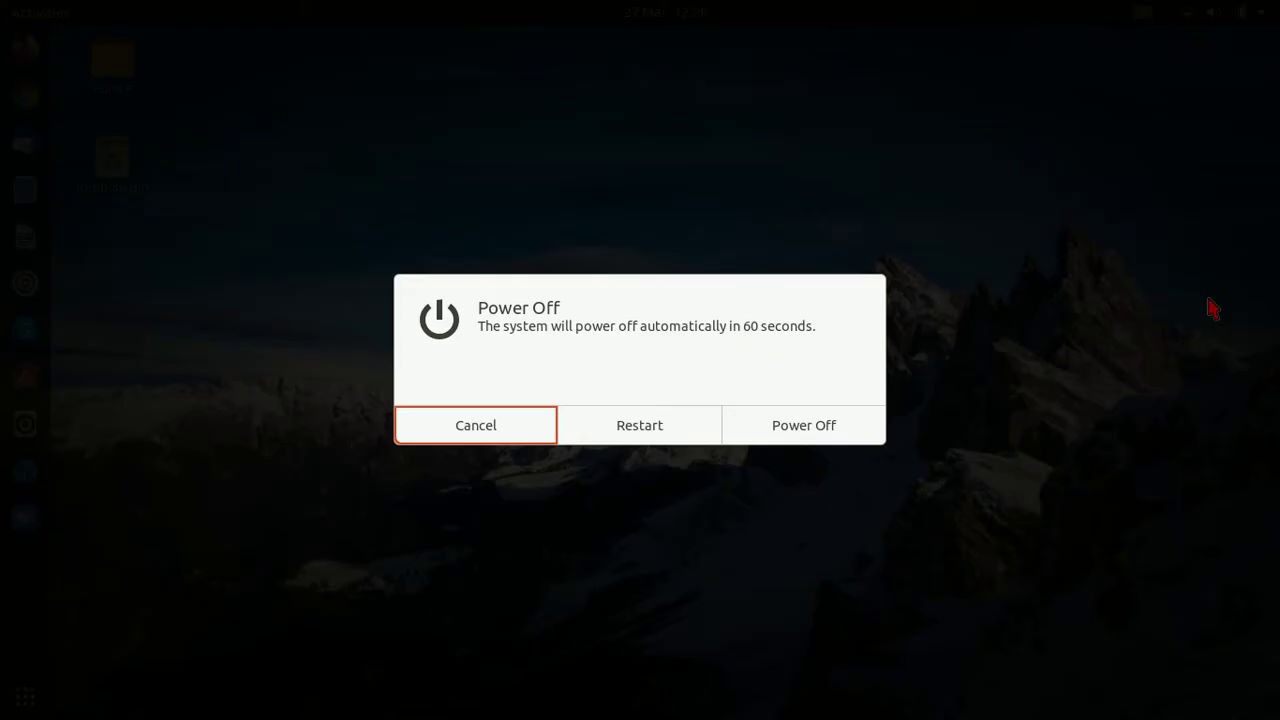
{"action": "left_click", "coordinate": [496, 425]}
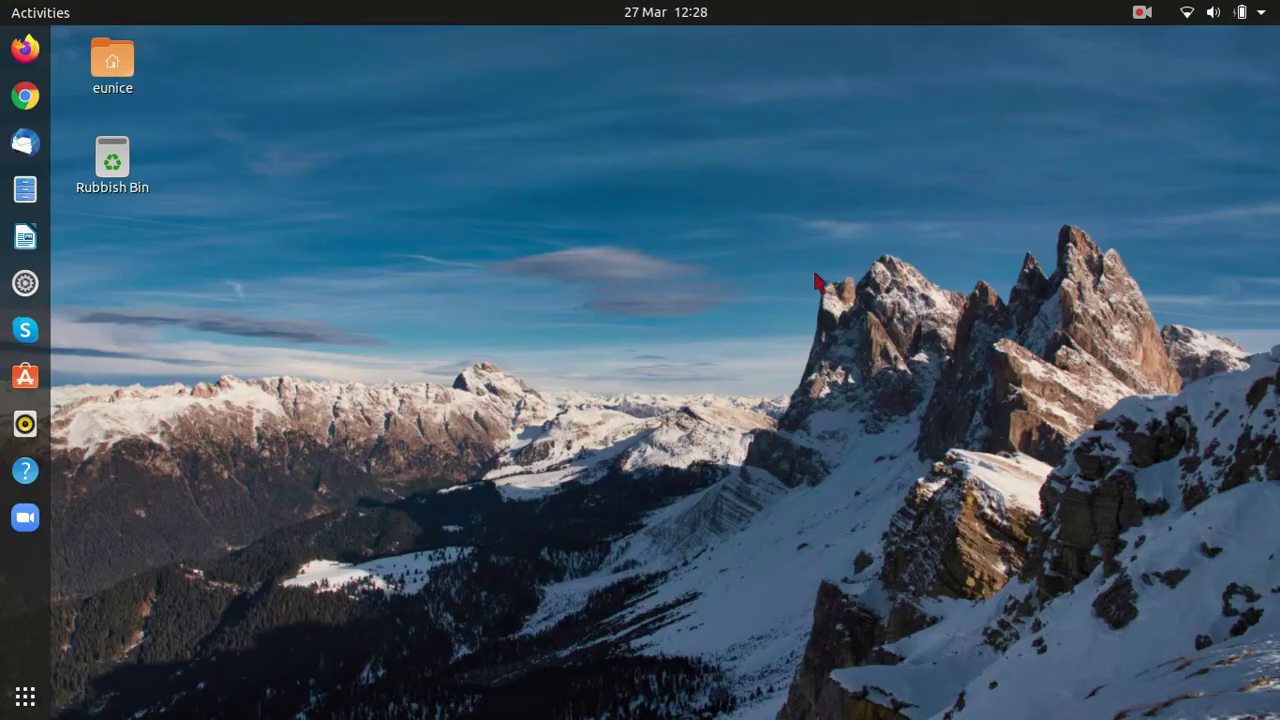
{"action": "left_click", "coordinate": [1248, 10]}
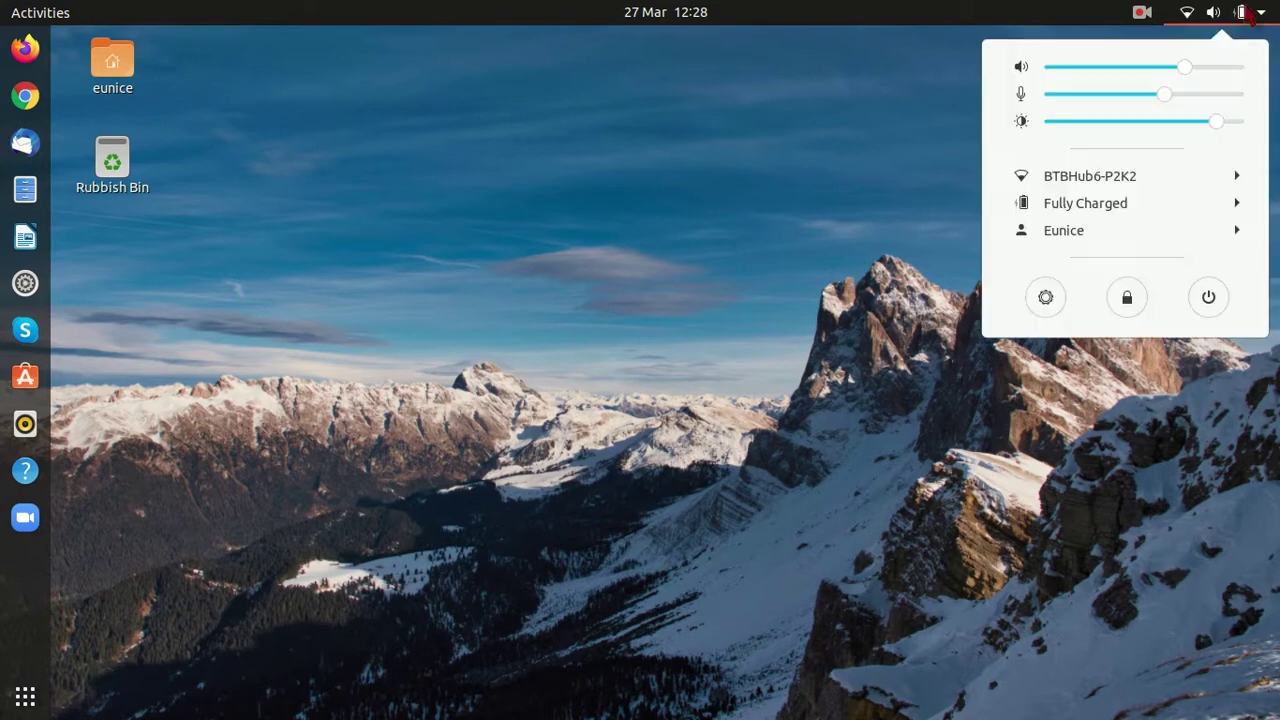
{"action": "left_click", "coordinate": [1208, 300]}
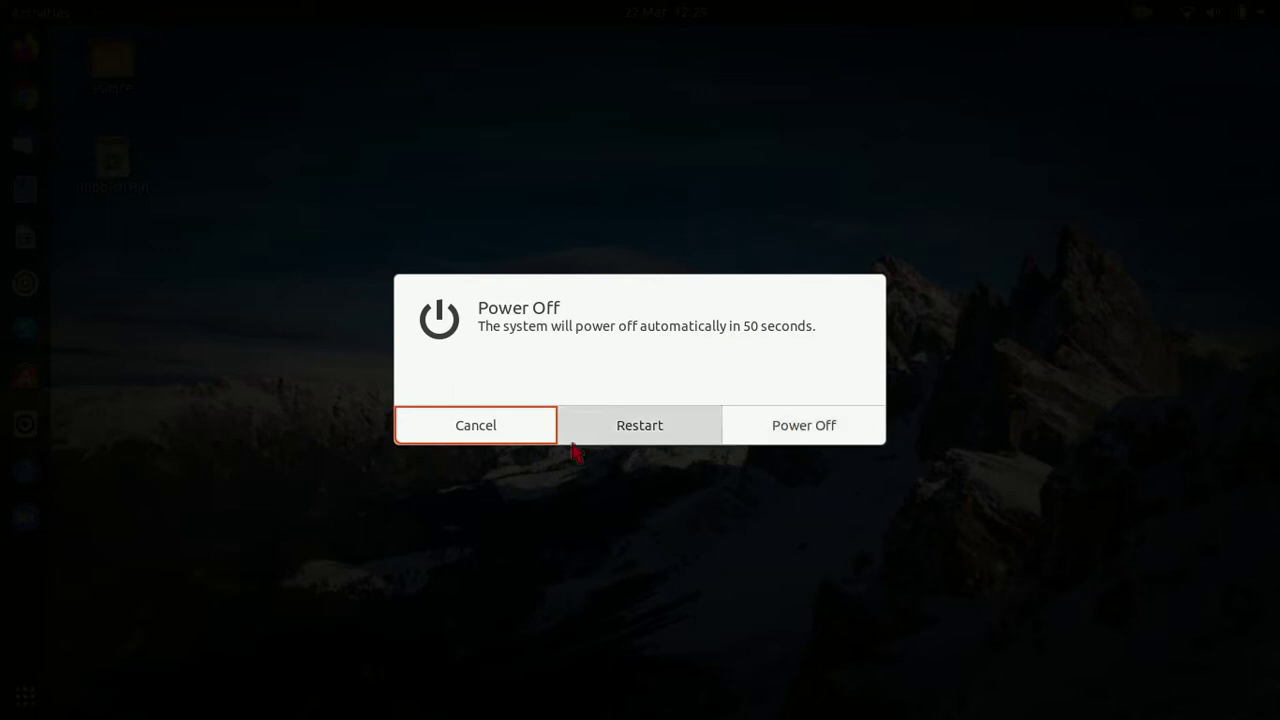
{"action": "left_click", "coordinate": [534, 434]}
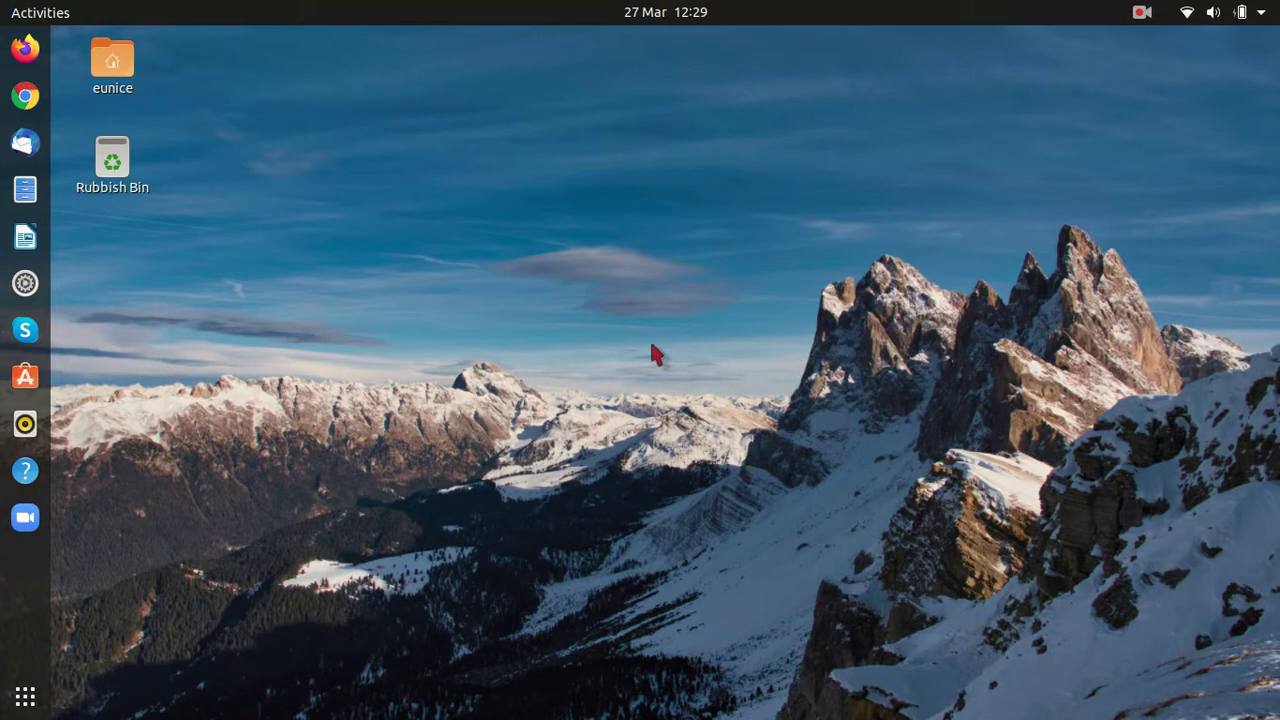